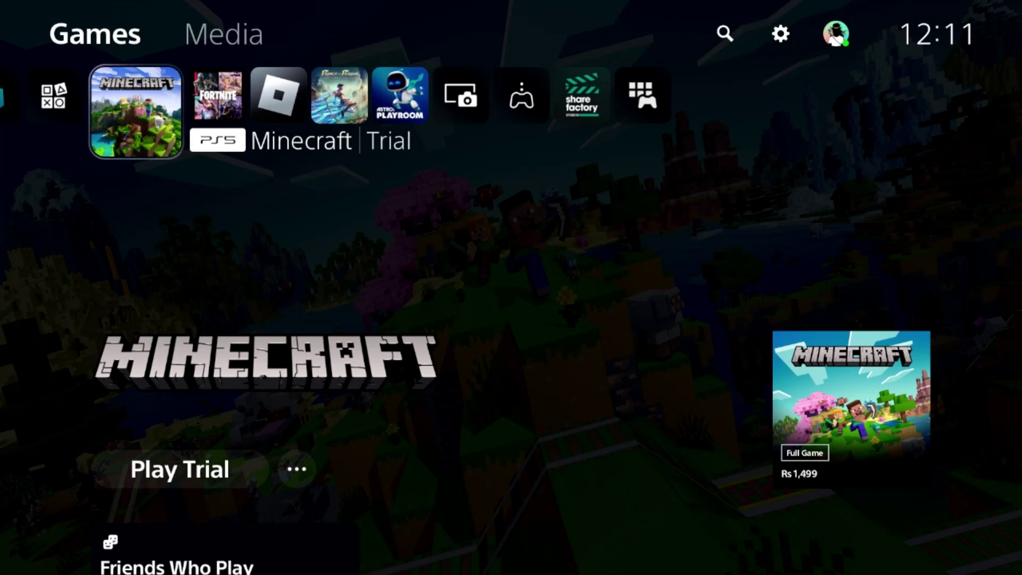
- Open Settings from the gear icon at the top of the home screen
{"action": "key", "text": "Right"}
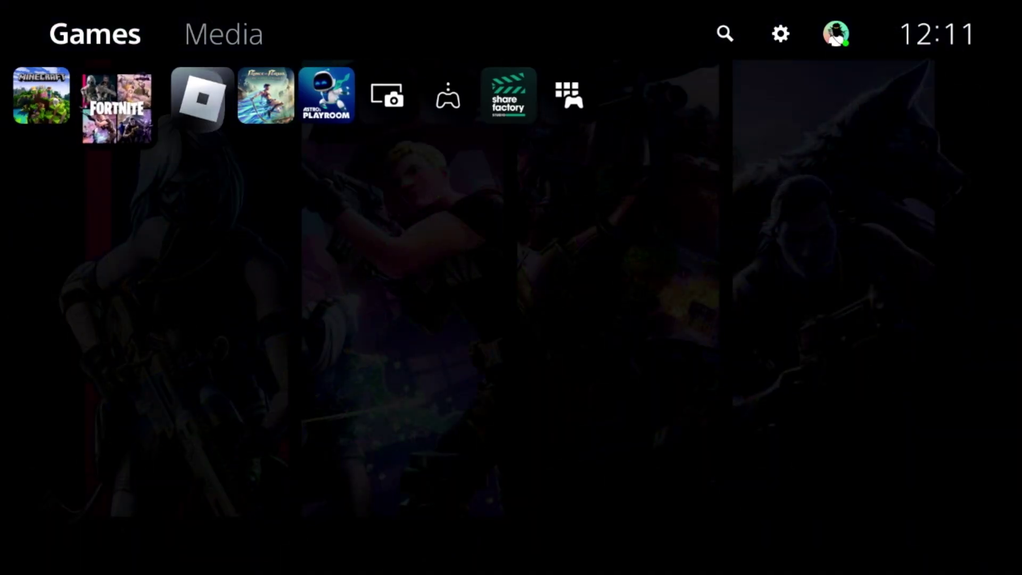
{"action": "key", "text": "Right"}
{"action": "key", "text": "Right"}
{"action": "key", "text": "Right"}
{"action": "key", "text": "Up"}
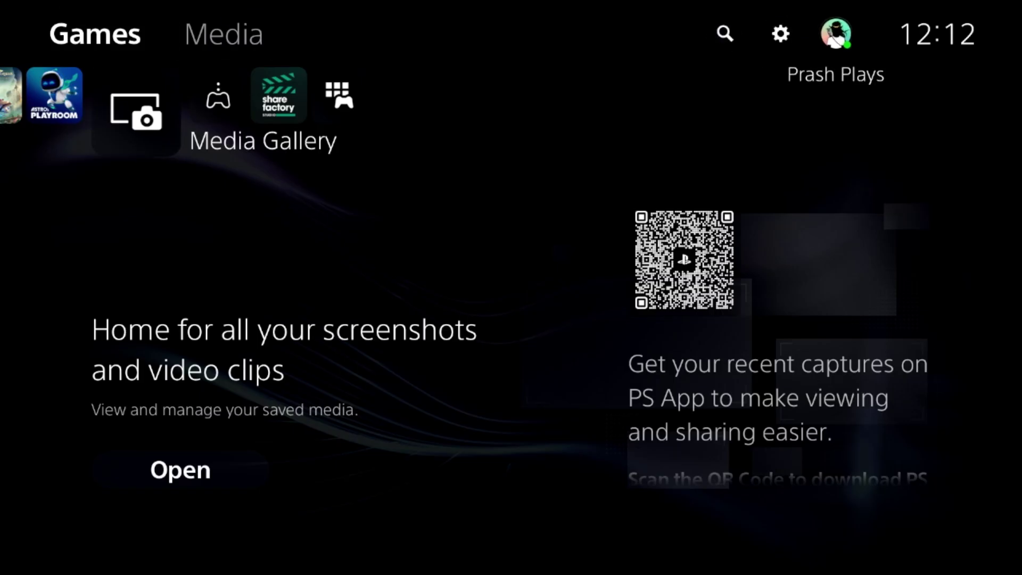
{"action": "key", "text": "Return"}
{"action": "key", "text": "Down"}
{"action": "key", "text": "Down"}
{"action": "key", "text": "Down"}
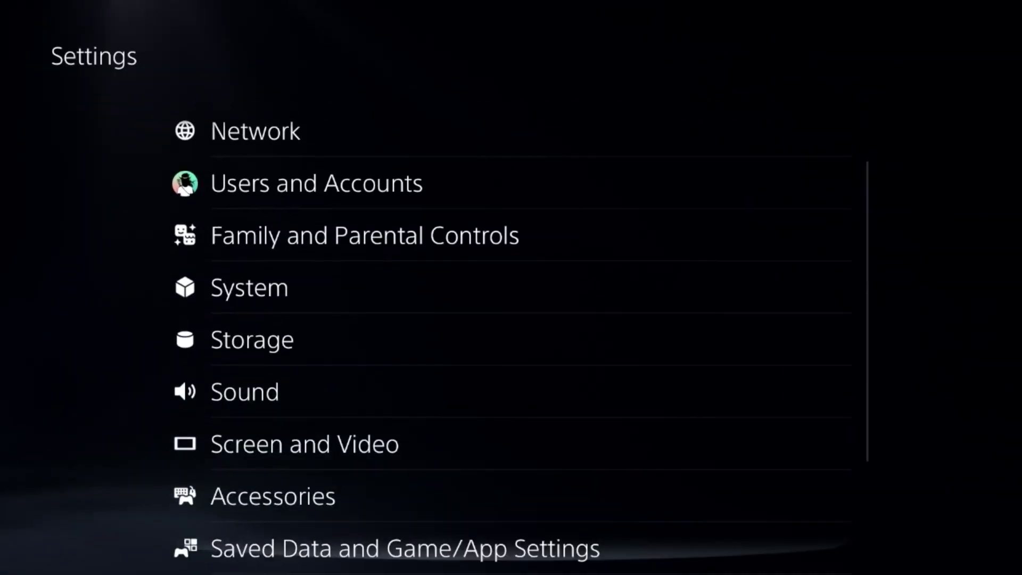
{"action": "key", "text": "Down"}
{"action": "key", "text": "Down"}
{"action": "key", "text": "Down"}
{"action": "key", "text": "Up"}
{"action": "key", "text": "Up"}
{"action": "key", "text": "Down"}
{"action": "key", "text": "Return"}
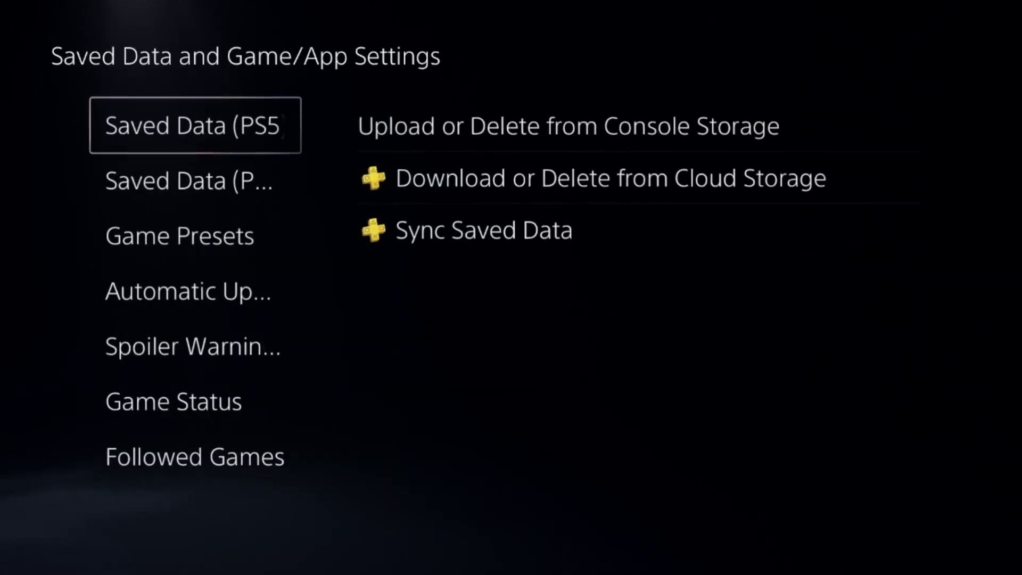
{"action": "key", "text": "Down"}
{"action": "key", "text": "Right"}
{"action": "key", "text": "Down"}
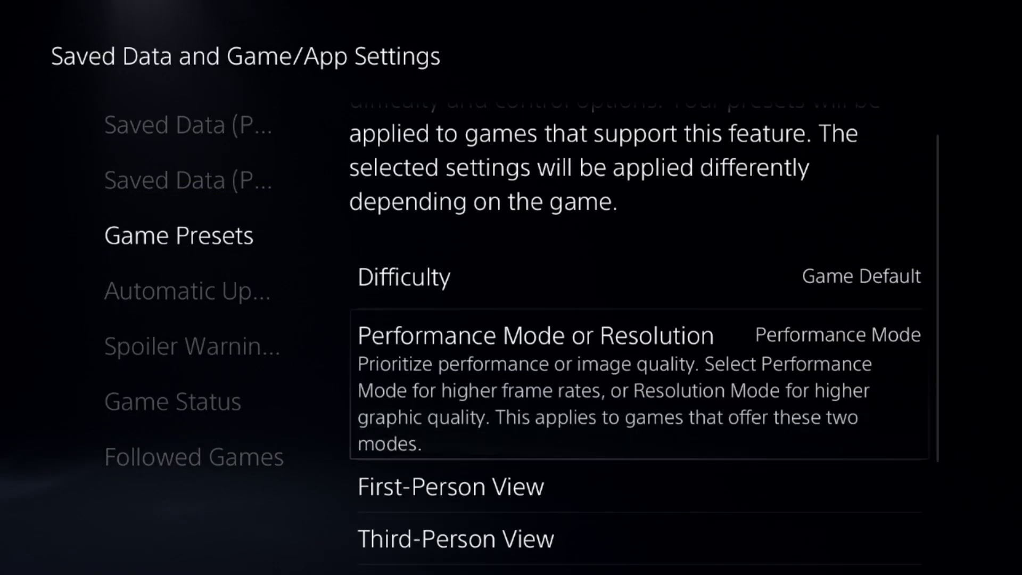
{"action": "key", "text": "Down"}
{"action": "key", "text": "Up"}
{"action": "key", "text": "Return"}
{"action": "key", "text": "Escape"}
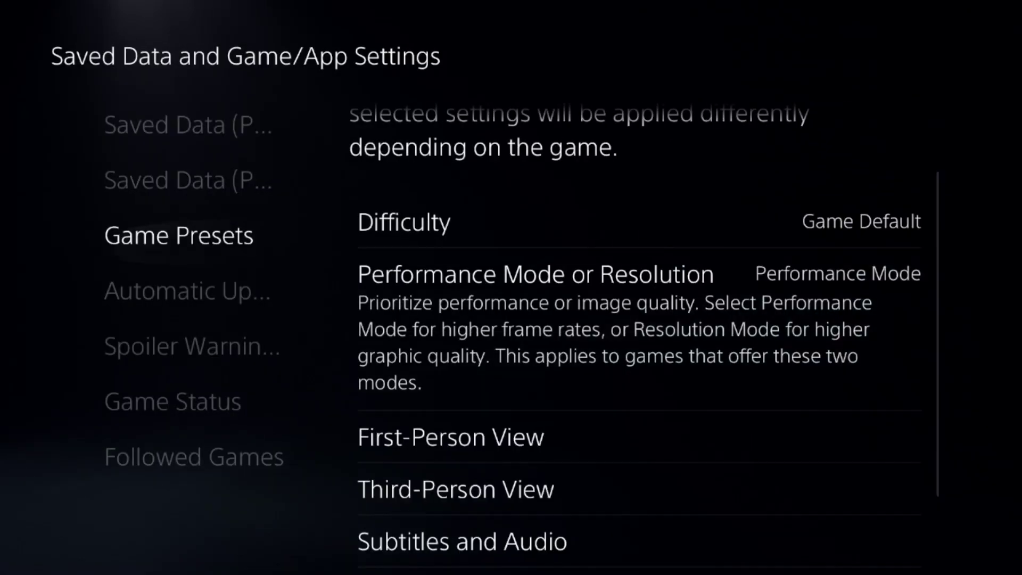
{"action": "key", "text": "Left"}
{"action": "key", "text": "Down"}
{"action": "key", "text": "Down"}
{"action": "key", "text": "Up"}
{"action": "key", "text": "Right"}
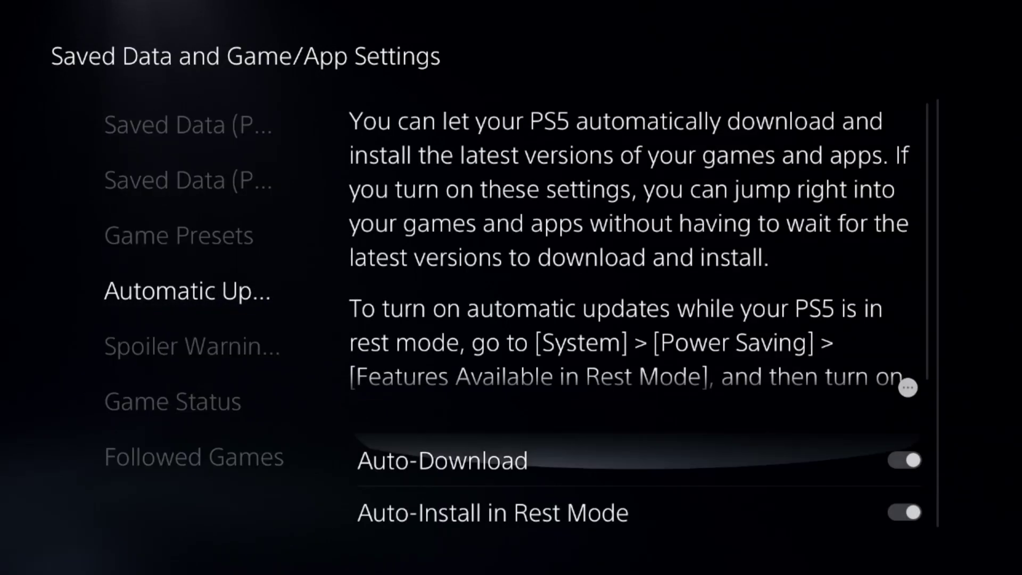
{"action": "key", "text": "Down"}
{"action": "key", "text": "Up"}
{"action": "key", "text": "Left"}
{"action": "key", "text": "Escape"}
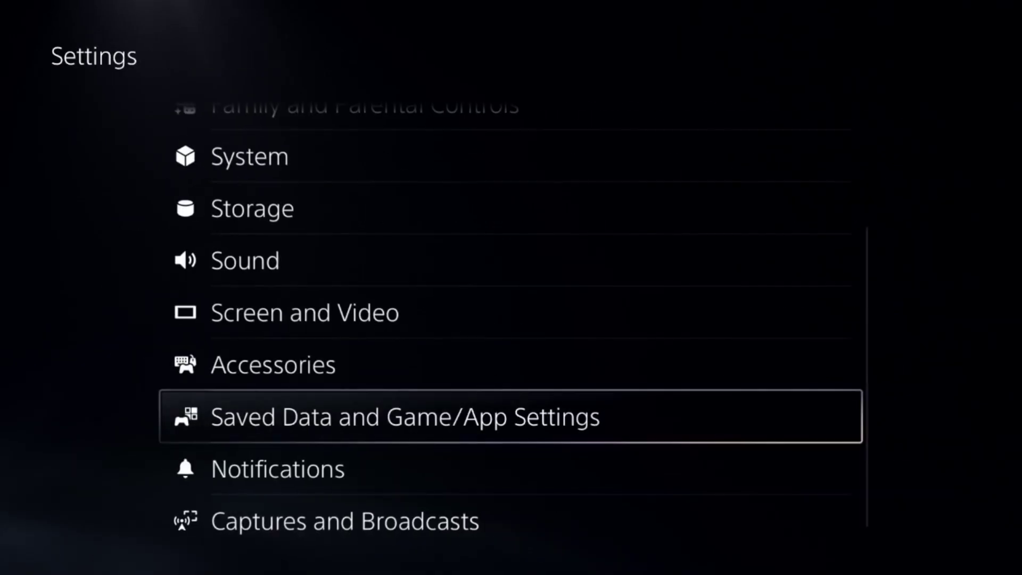
{"action": "key", "text": "Up"}
{"action": "key", "text": "Up"}
{"action": "key", "text": "Up"}
{"action": "key", "text": "Up"}
{"action": "key", "text": "Up"}
- Open Restore Licenses under Users and Accounts > Other
{"action": "key", "text": "Down"}
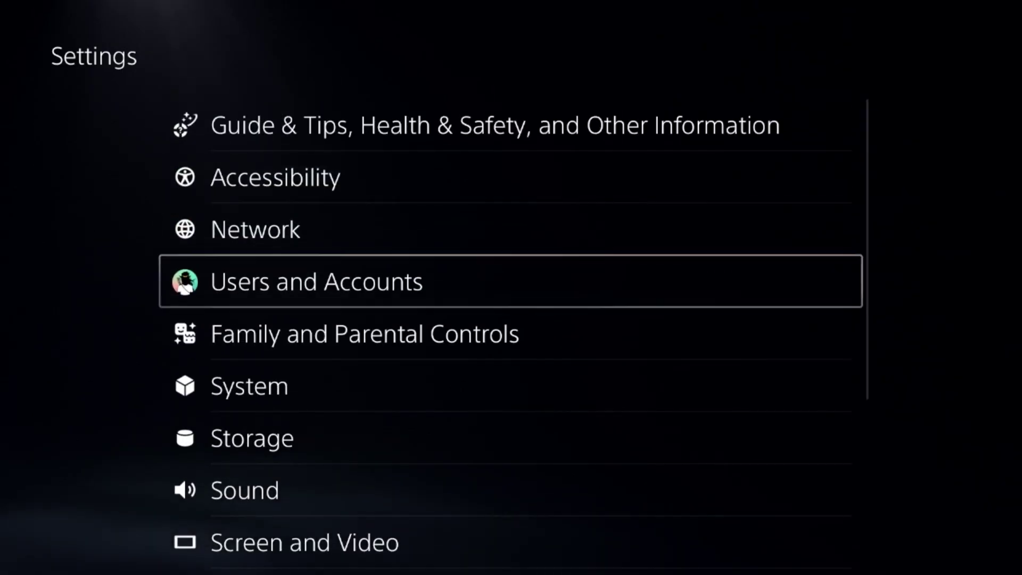
{"action": "key", "text": "Return"}
{"action": "key", "text": "Down"}
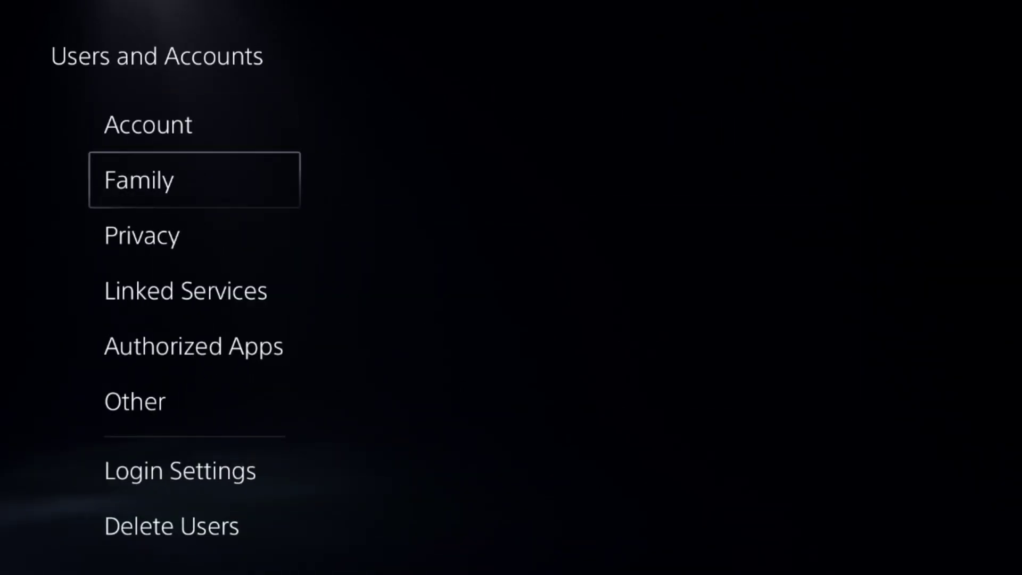
{"action": "key", "text": "Right"}
{"action": "key", "text": "Down"}
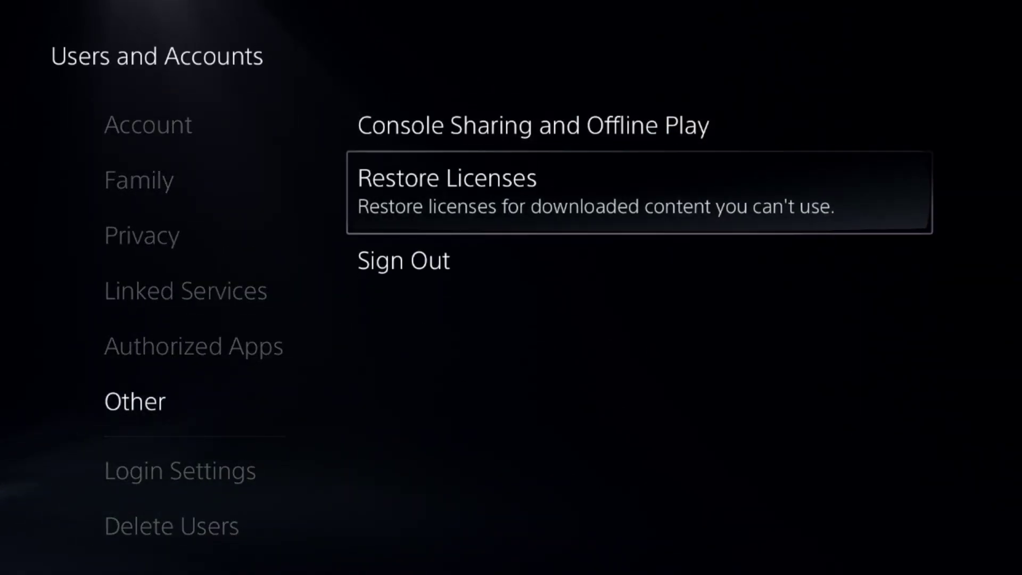
{"action": "key", "text": "Return"}
- Restore licenses for Minecraft, Fortnite and Prince of Persia, then return to Settings
{"action": "key", "text": "Down"}
{"action": "key", "text": "Return"}
{"action": "key", "text": "Down"}
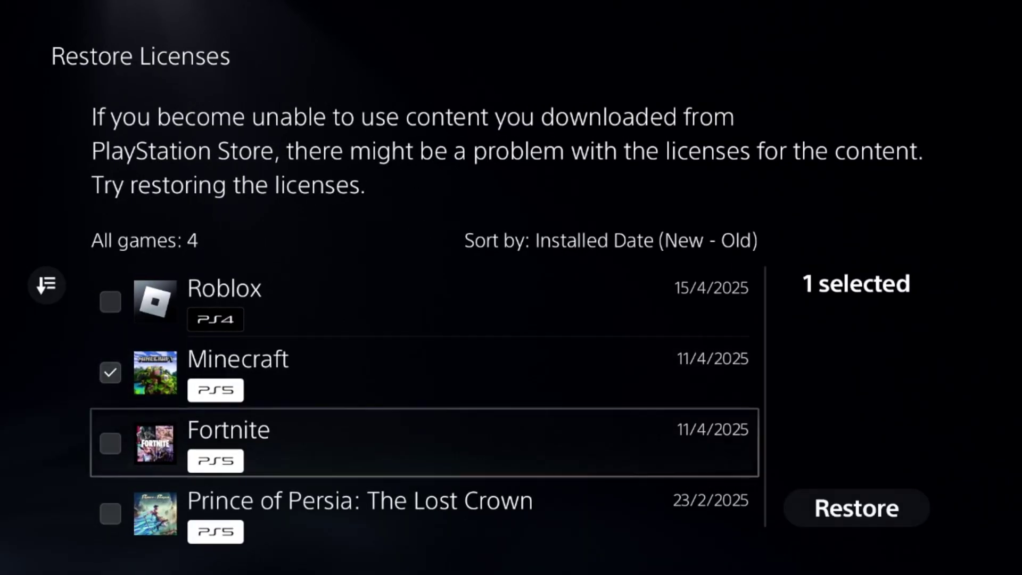
{"action": "key", "text": "Return"}
{"action": "key", "text": "Down"}
{"action": "key", "text": "Return"}
{"action": "key", "text": "Right"}
{"action": "key", "text": "Return"}
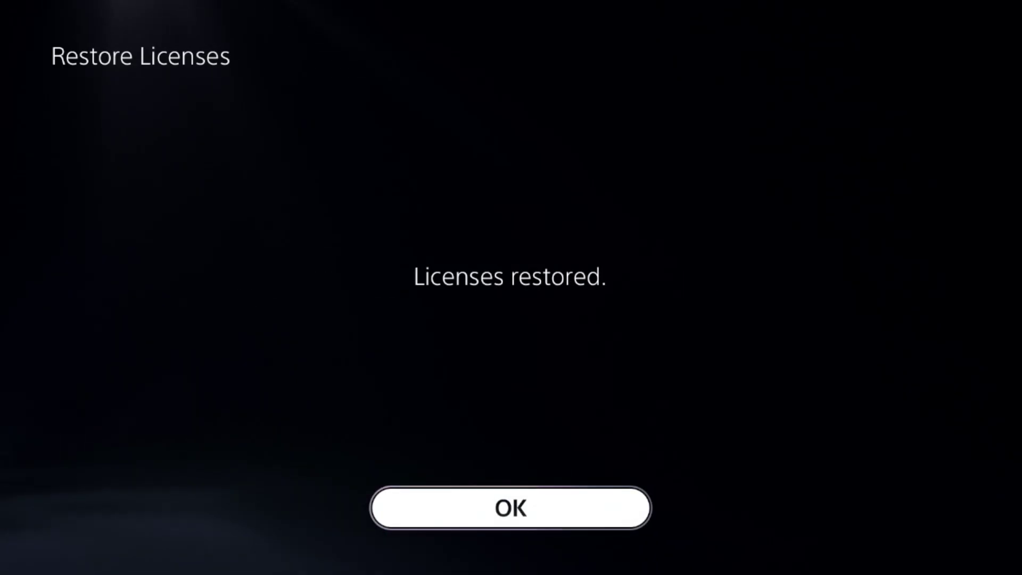
{"action": "key", "text": "Return"}
{"action": "key", "text": "Escape"}
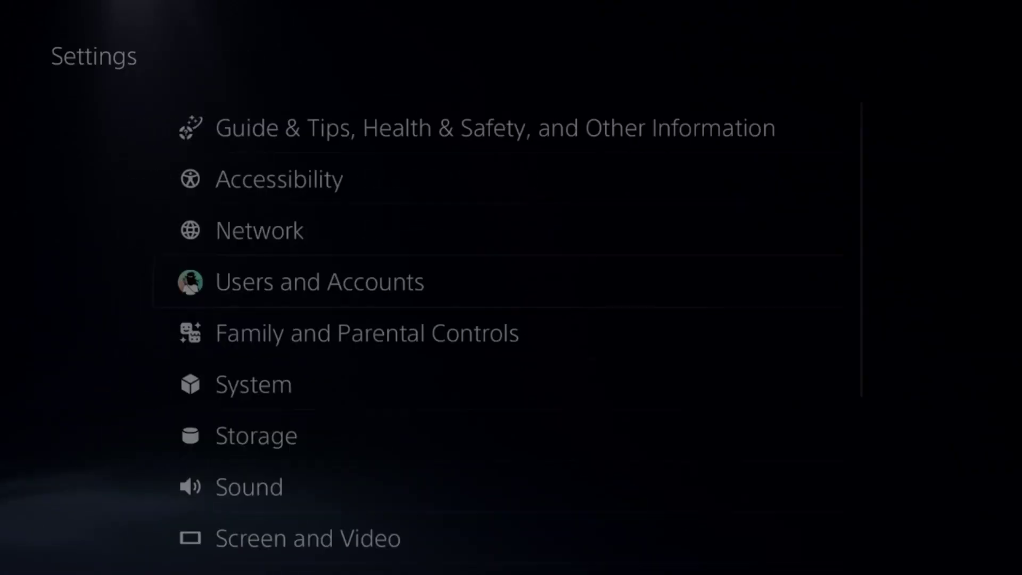
- Check for a system software update over the internet from System settings
{"action": "key", "text": "Down"}
{"action": "key", "text": "Down"}
{"action": "key", "text": "Return"}
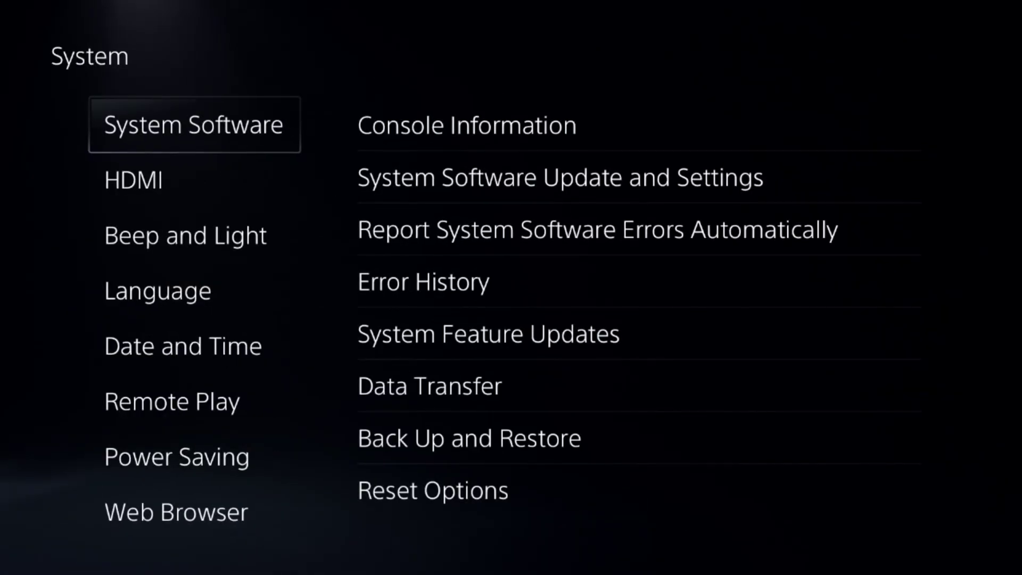
{"action": "key", "text": "Right"}
{"action": "key", "text": "Down"}
{"action": "key", "text": "Return"}
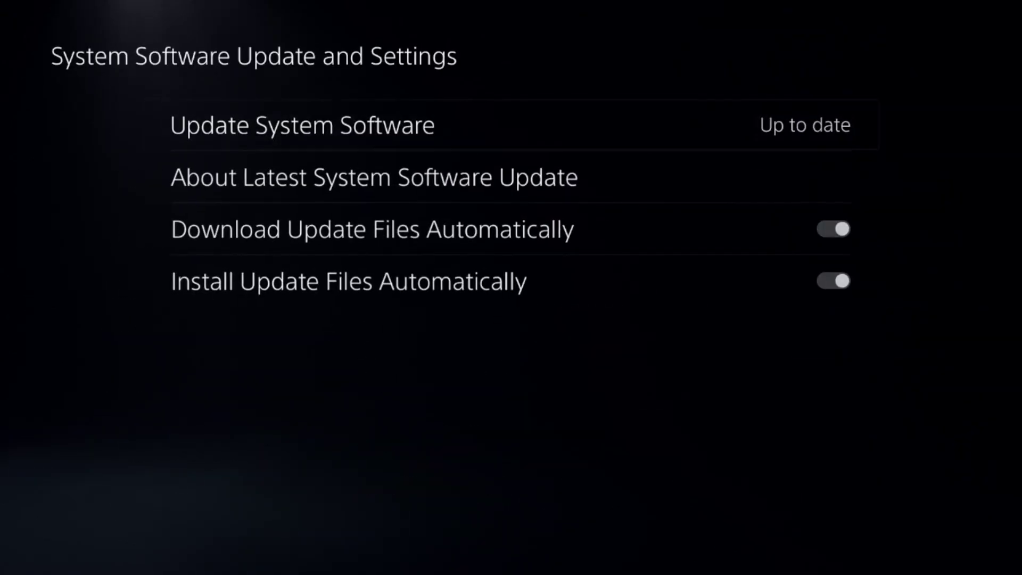
{"action": "key", "text": "Return"}
{"action": "key", "text": "Return"}
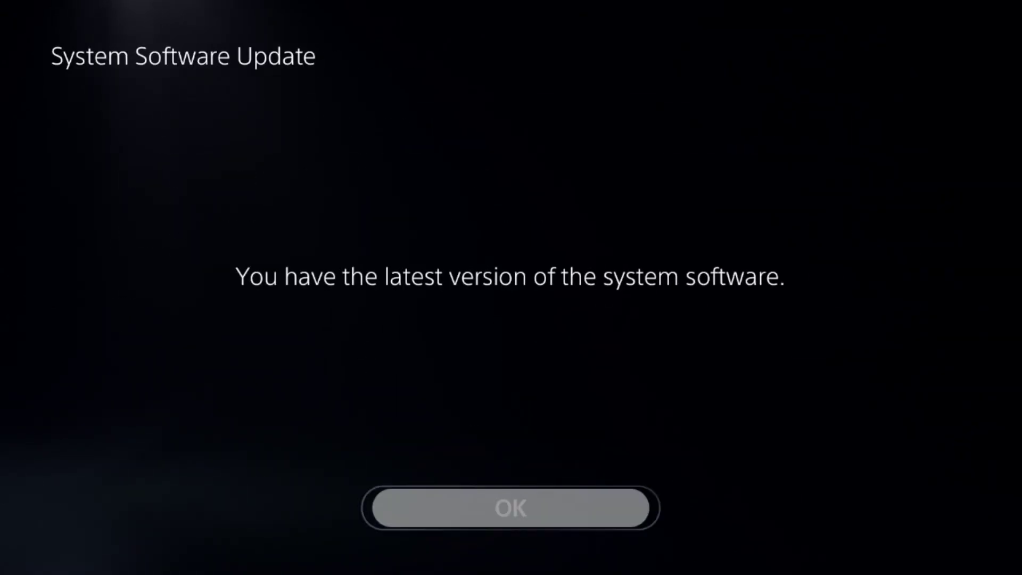
- Dismiss the latest-version notice and return to the main Settings list
{"action": "key", "text": "Return"}
{"action": "key", "text": "Escape"}
{"action": "key", "text": "Left"}
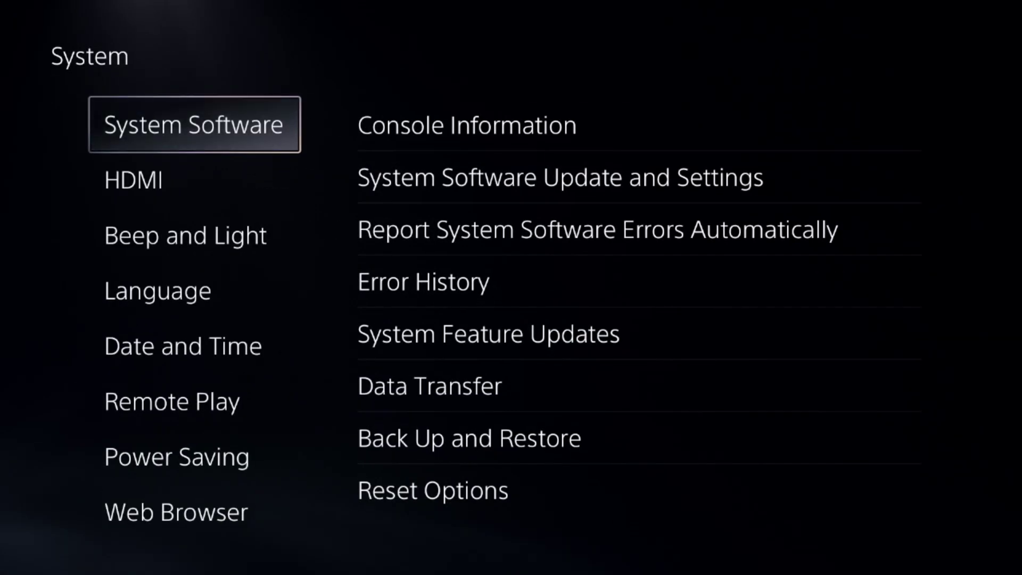
{"action": "key", "text": "Escape"}
{"action": "key", "text": "Down"}
{"action": "key", "text": "Down"}
{"action": "key", "text": "Down"}
{"action": "key", "text": "Return"}
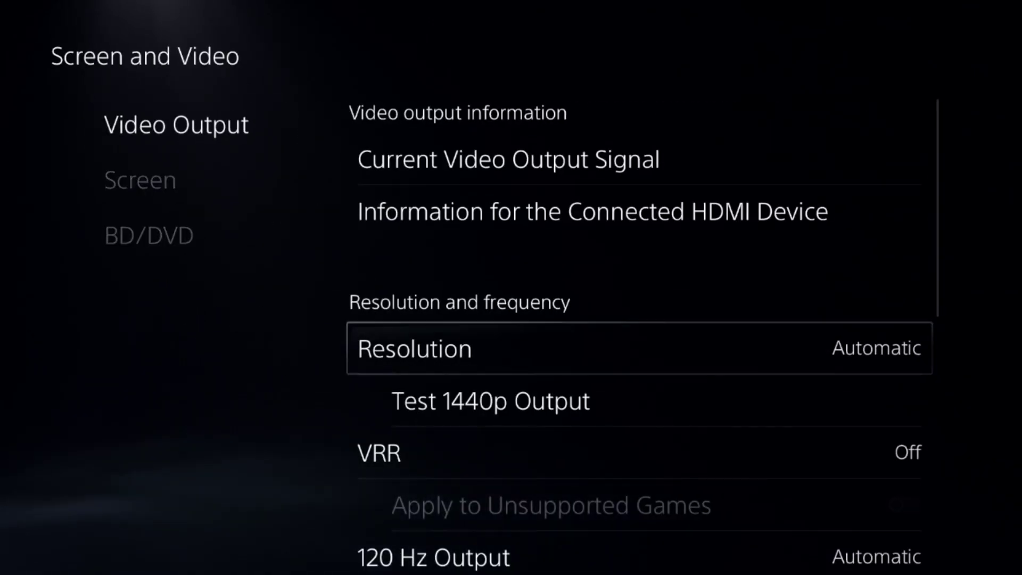
- Review Video Output options, leaving 120 Hz Output on Automatic
{"action": "key", "text": "Down"}
{"action": "key", "text": "Up"}
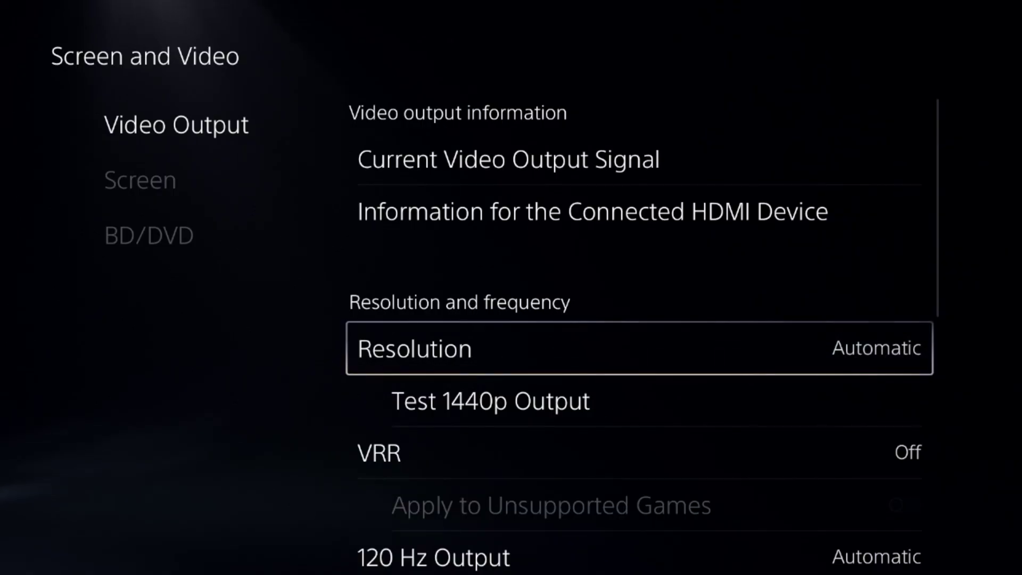
{"action": "key", "text": "Down"}
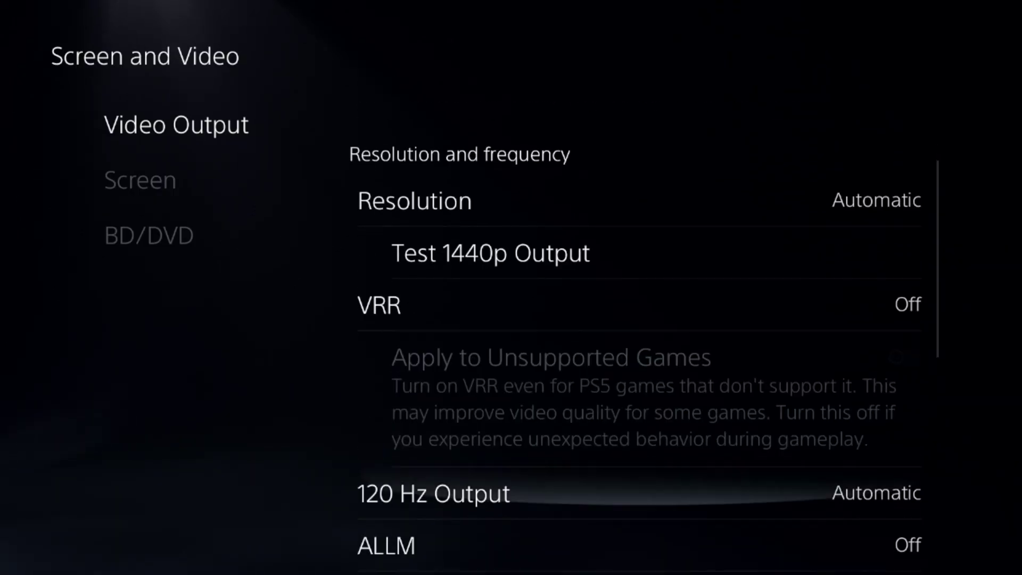
{"action": "key", "text": "Return"}
{"action": "key", "text": "Escape"}
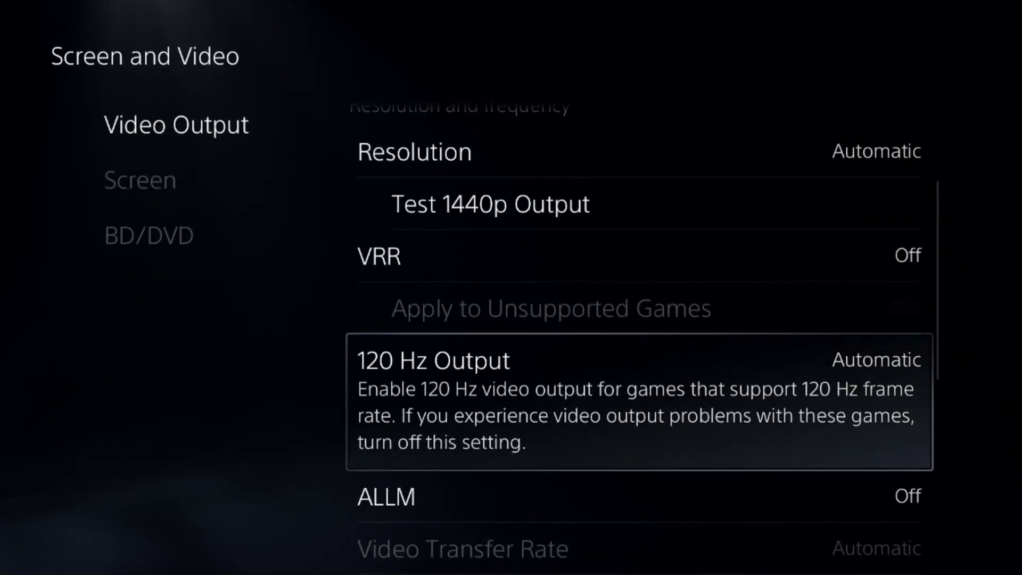
- Open the Power menu from the control center and highlight Restart PS5
{"action": "key", "text": "Escape"}
{"action": "key", "text": "Escape"}
{"action": "key", "text": "Escape"}
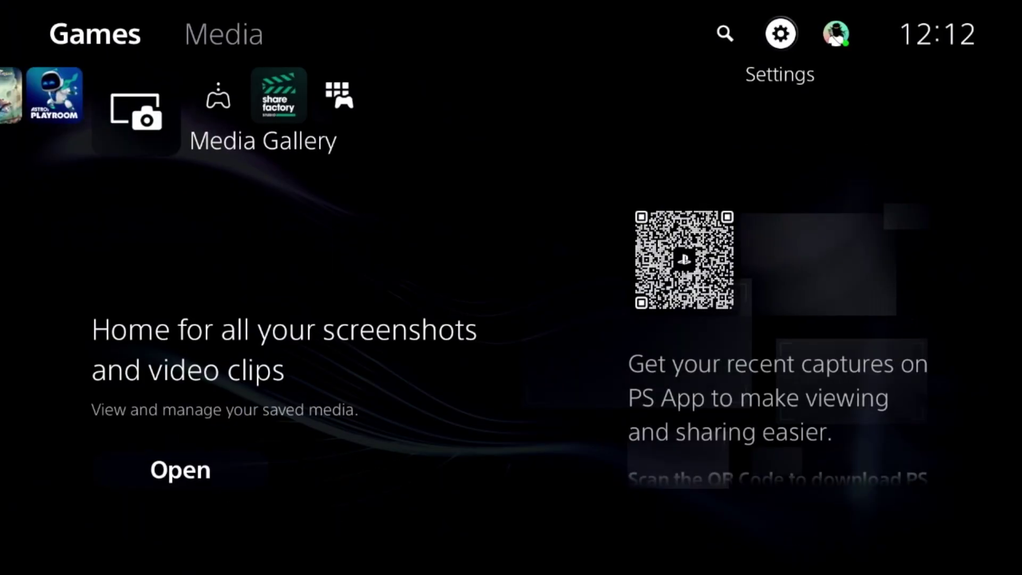
{"action": "key", "text": "super"}
{"action": "key", "text": "Return"}
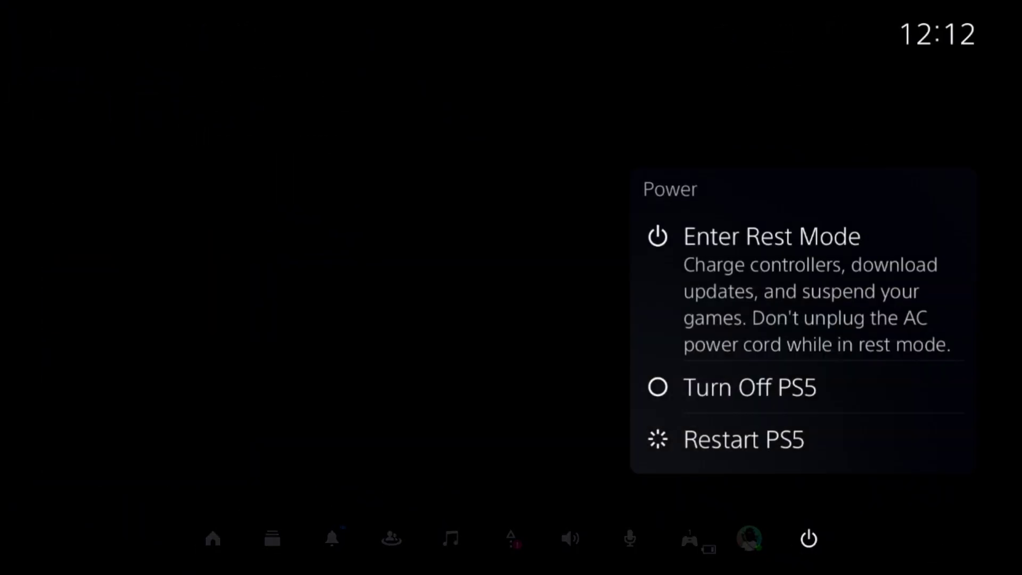
{"action": "key", "text": "Down"}
{"action": "key", "text": "Down"}
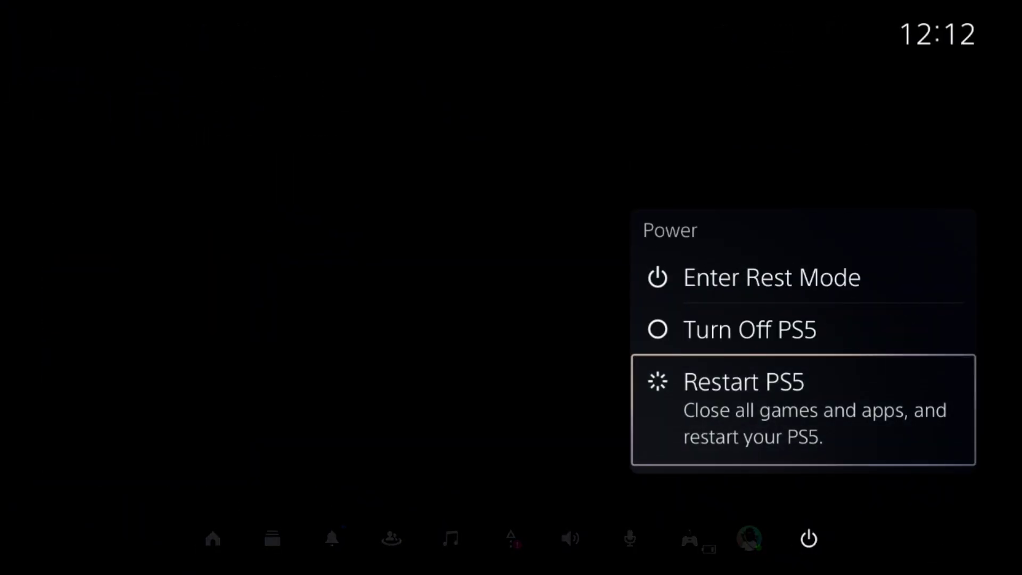